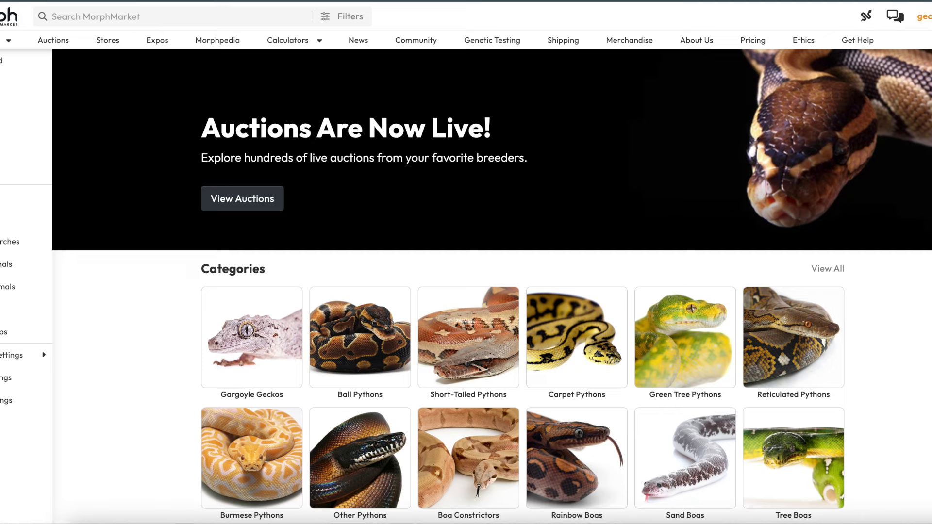
# Step: Go to the Gecko Cove store page and scroll down to its gargoyle gecko listings
pyautogui.moveTo(925, 17)
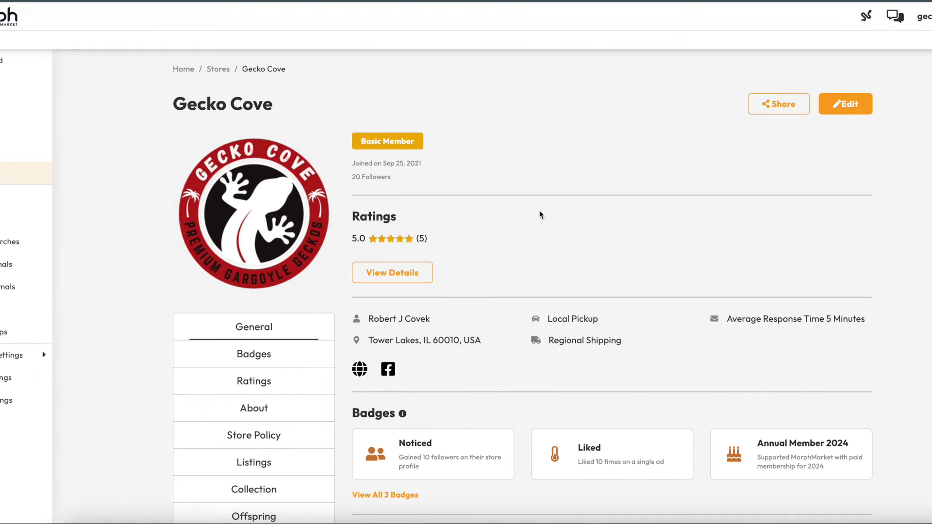
pyautogui.scroll(-2, 539, 214)
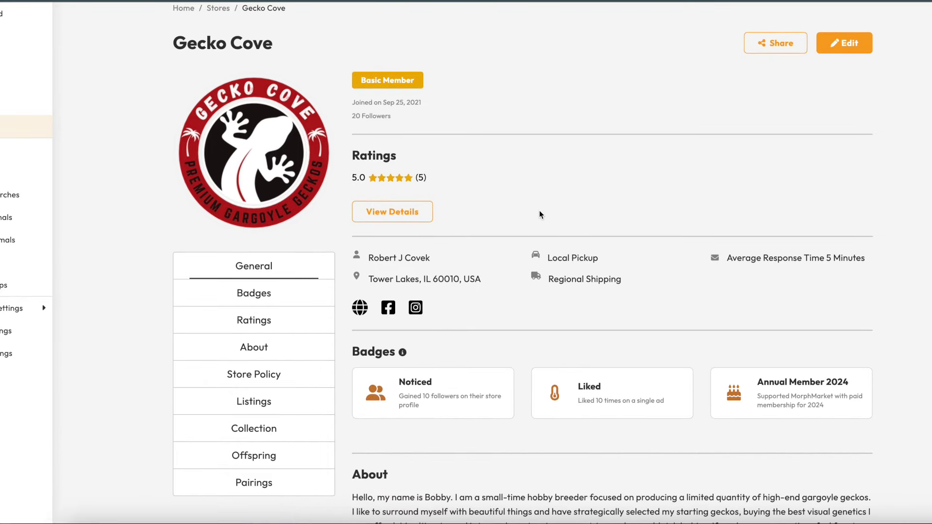
pyautogui.scroll(-1, 539, 211)
pyautogui.scroll(2, 540, 210)
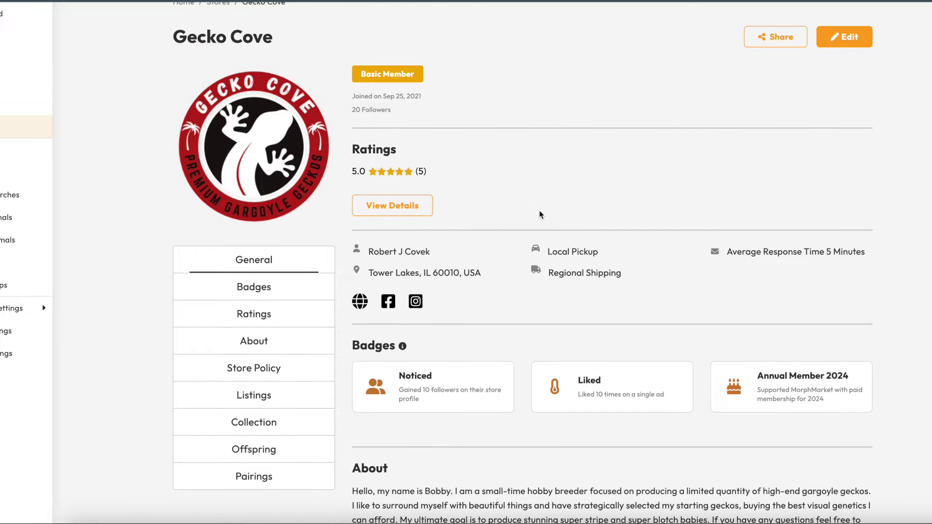
pyautogui.scroll(-2, 540, 211)
pyautogui.scroll(-9, 540, 213)
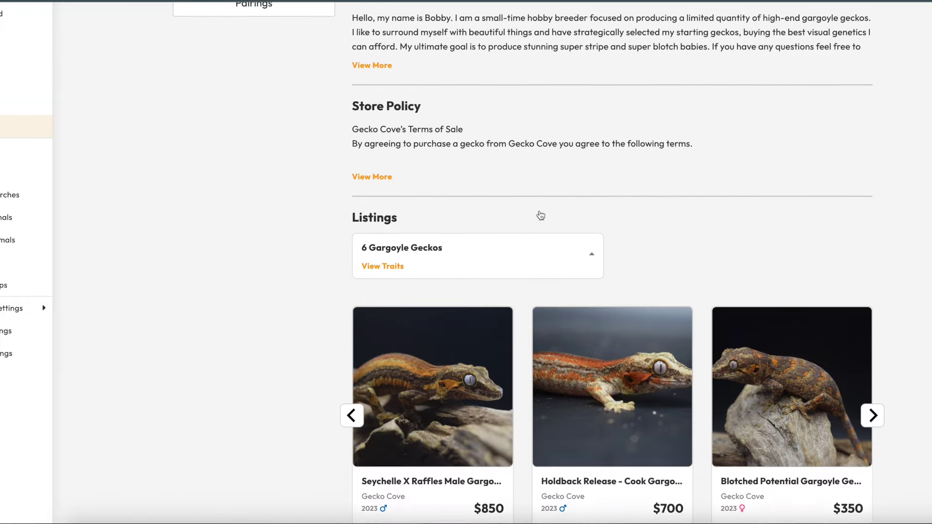
pyautogui.scroll(-1, 540, 210)
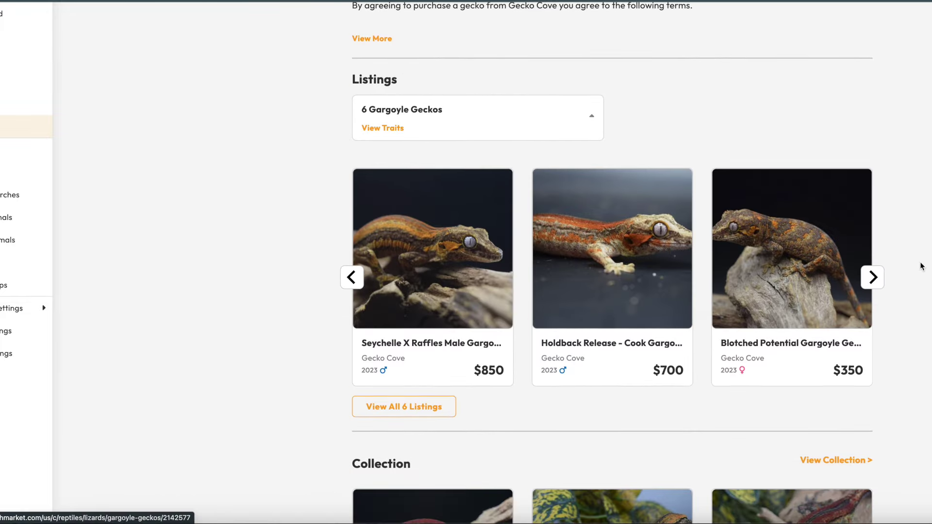
# Step: Page through the listings carousel and open the Kilauea X Hawaii card
pyautogui.click(871, 279)
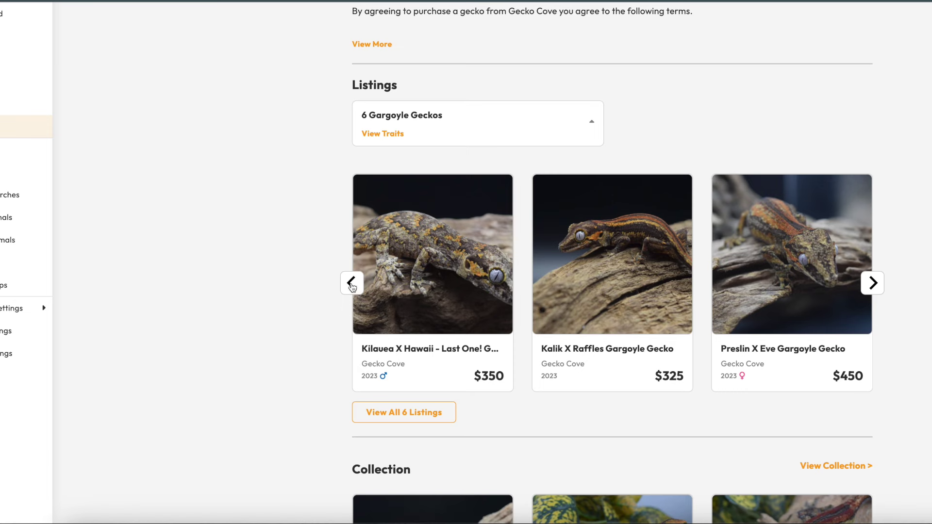
pyautogui.click(353, 285)
pyautogui.click(872, 286)
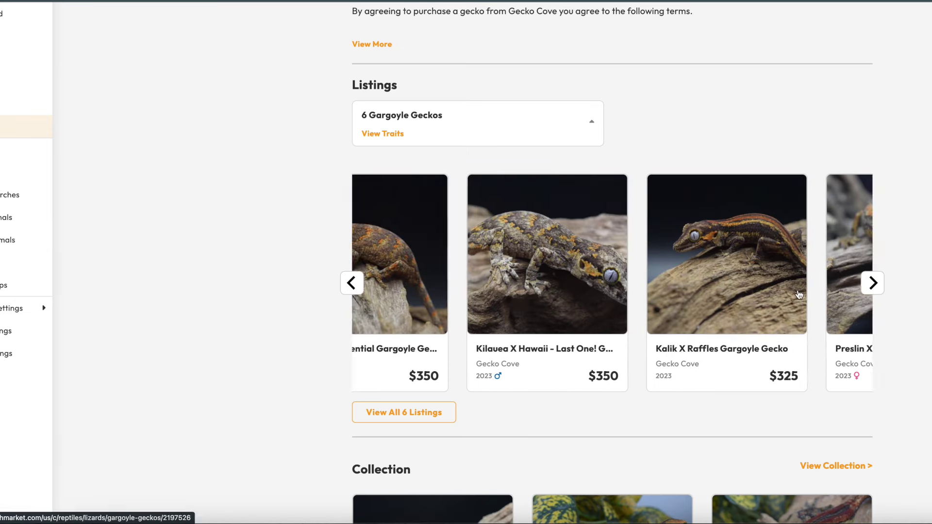
# Step: View the second and close-up third photos of the $350 Kilauea X Hawaii gecko and review its details
pyautogui.scroll(-15, 427, 265)
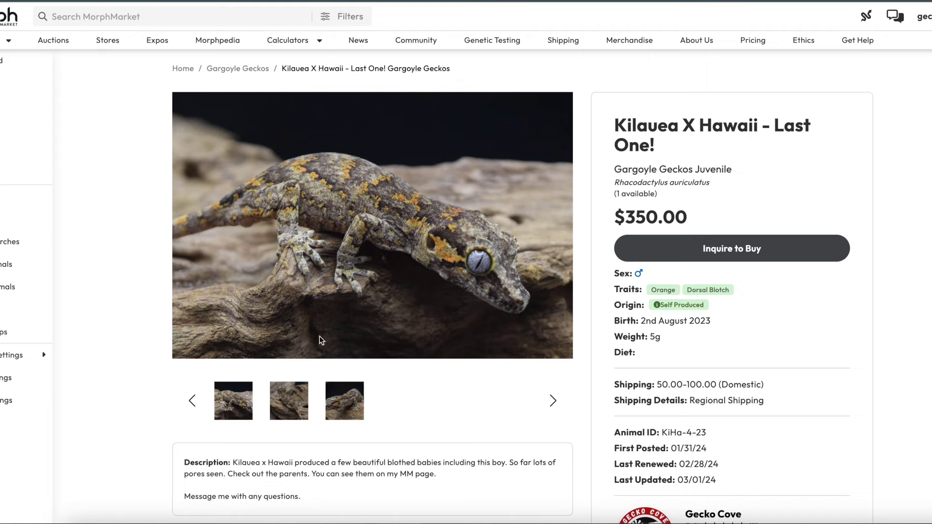
pyautogui.click(294, 390)
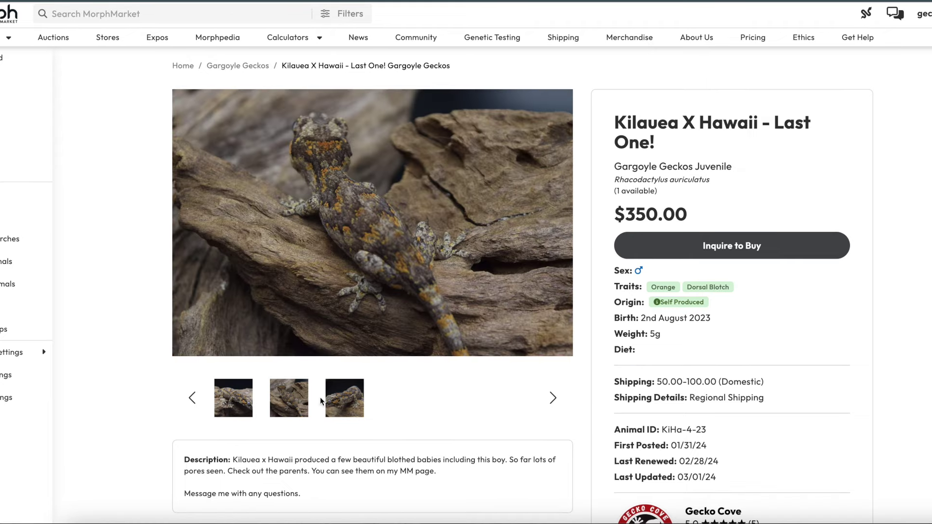
pyautogui.click(346, 401)
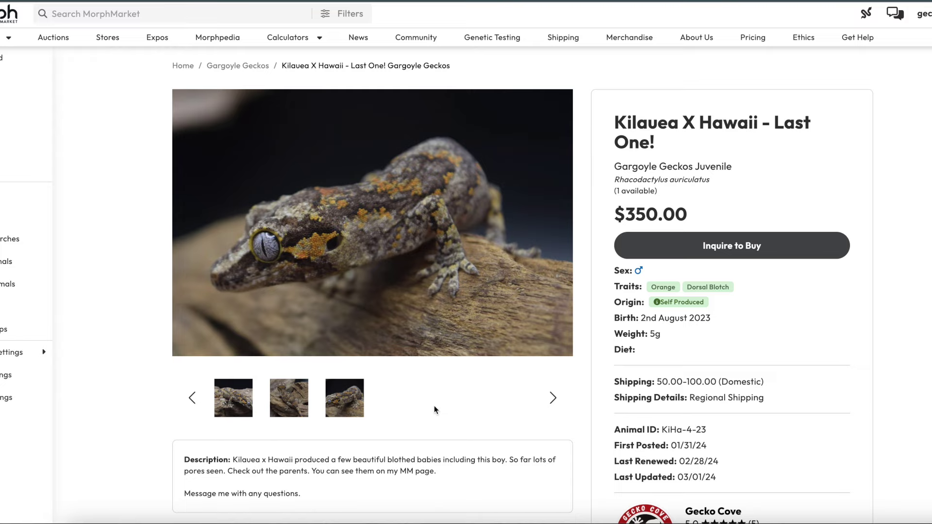
pyautogui.scroll(-2, 436, 408)
pyautogui.scroll(2, 436, 408)
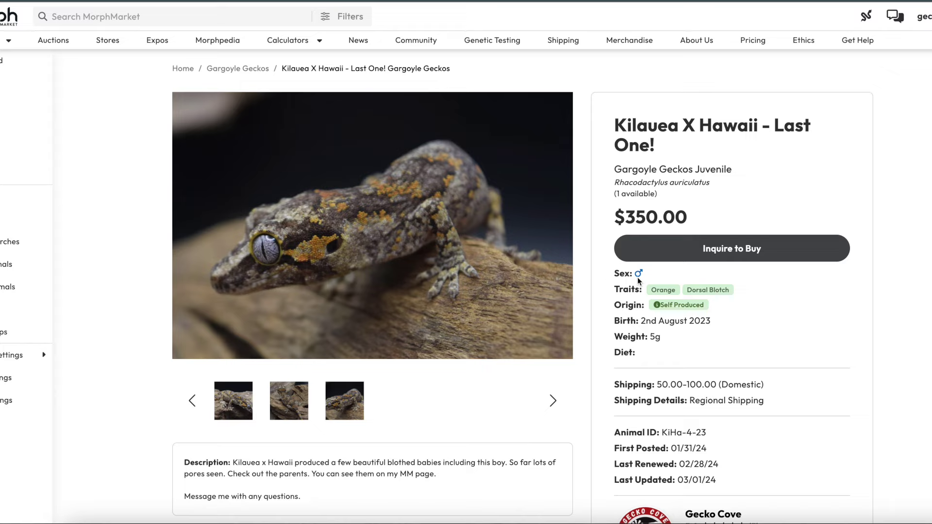
pyautogui.scroll(-3, 335, 295)
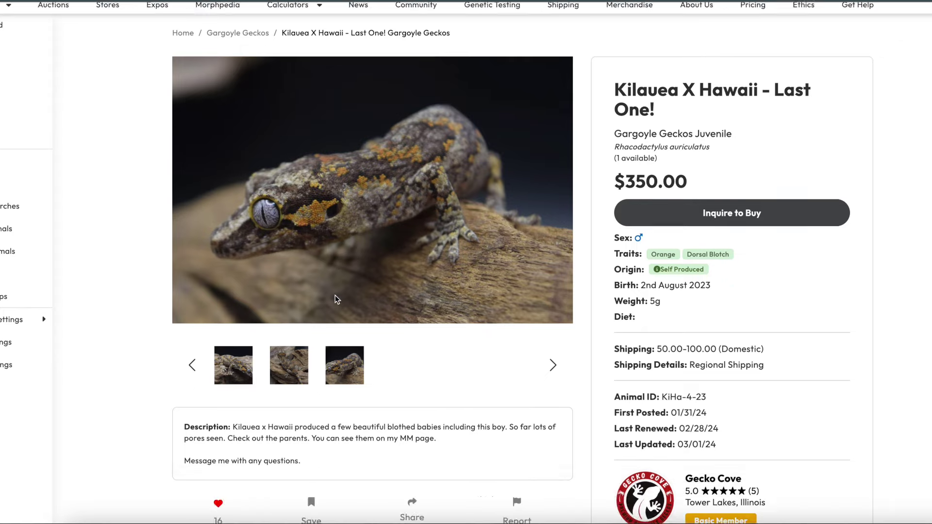
pyautogui.scroll(3, 335, 295)
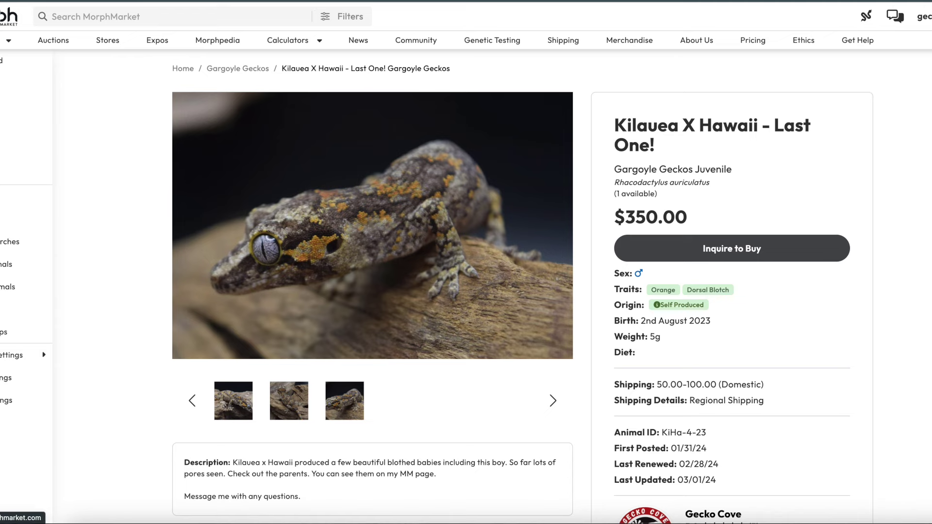
# Step: From the homepage, go to Animals and open 'Kilauea x Hawaii - Last One!' in the Edit Animal form
pyautogui.click(9, 14)
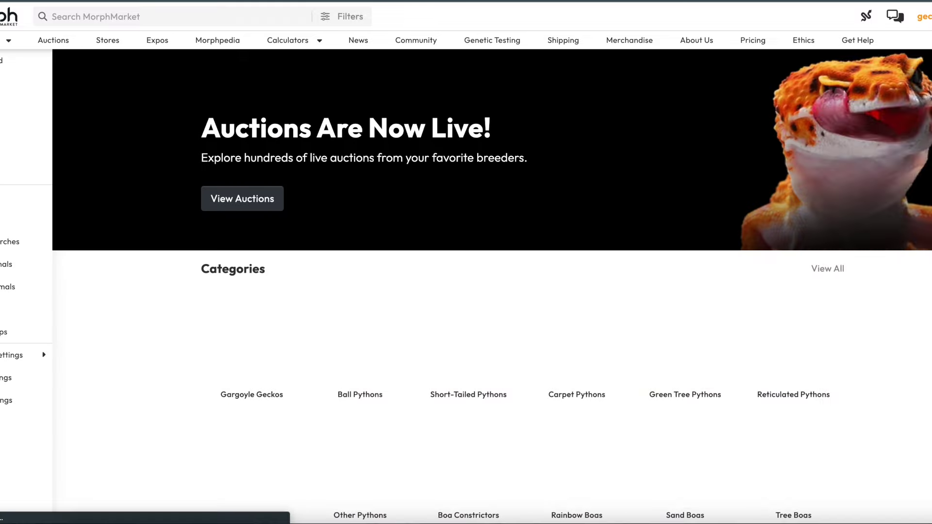
pyautogui.moveTo(923, 17)
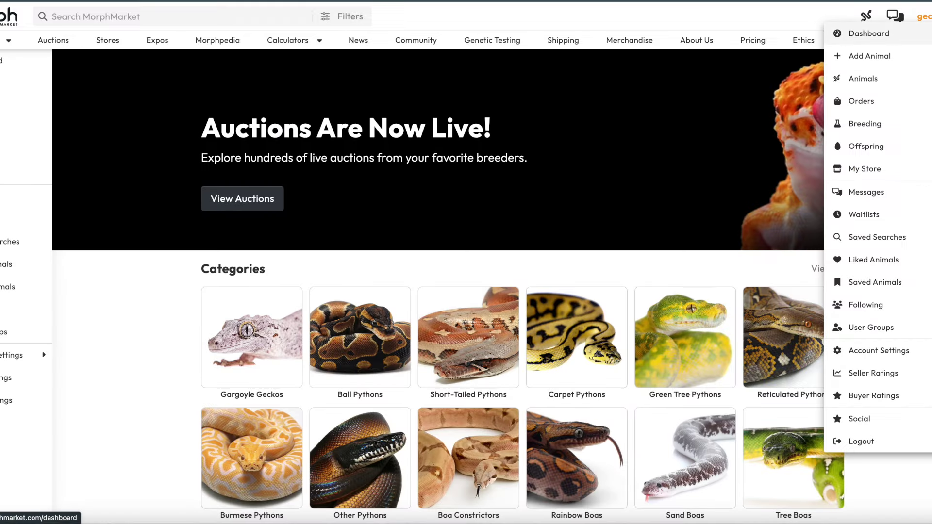
pyautogui.click(865, 81)
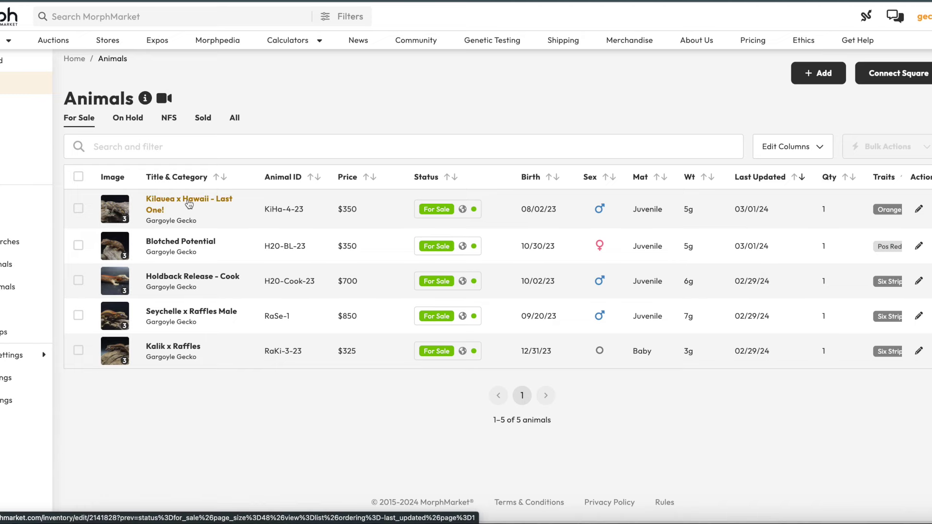
pyautogui.click(189, 203)
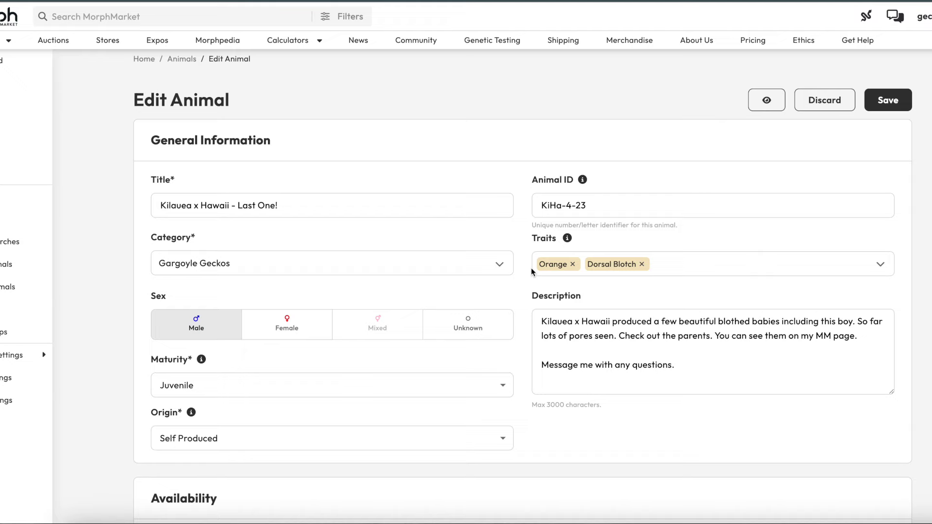
# Step: Scroll the Edit Animal form past Sale Info and Wholesale Info down to the Auction section
pyautogui.scroll(-1, 531, 268)
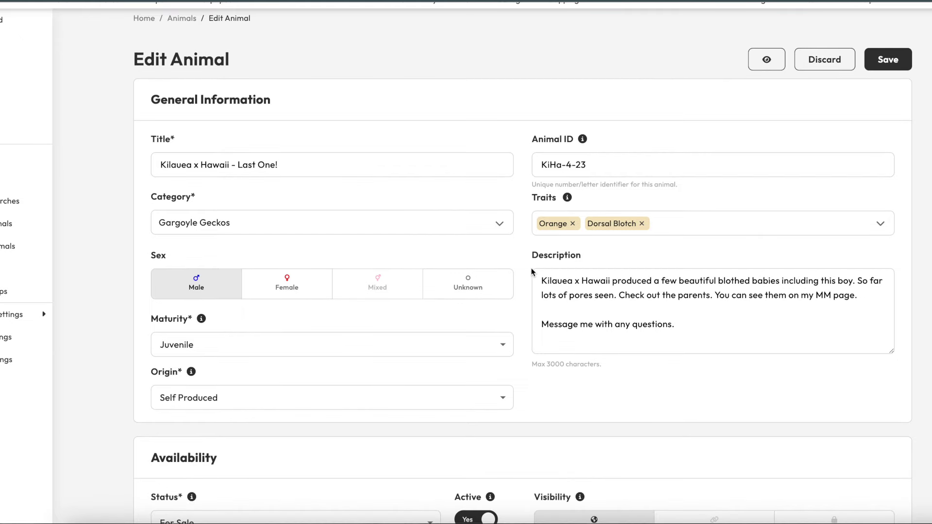
pyautogui.scroll(-3, 443, 285)
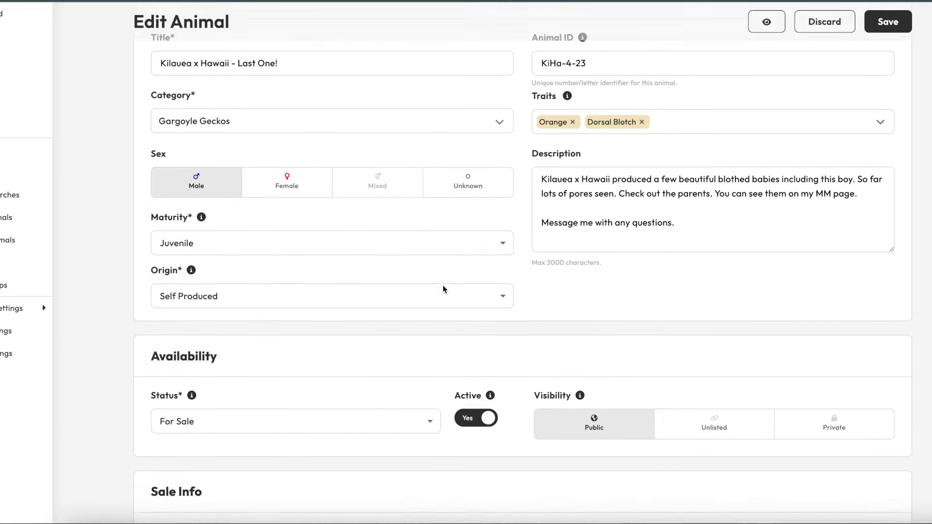
pyautogui.scroll(-8, 456, 243)
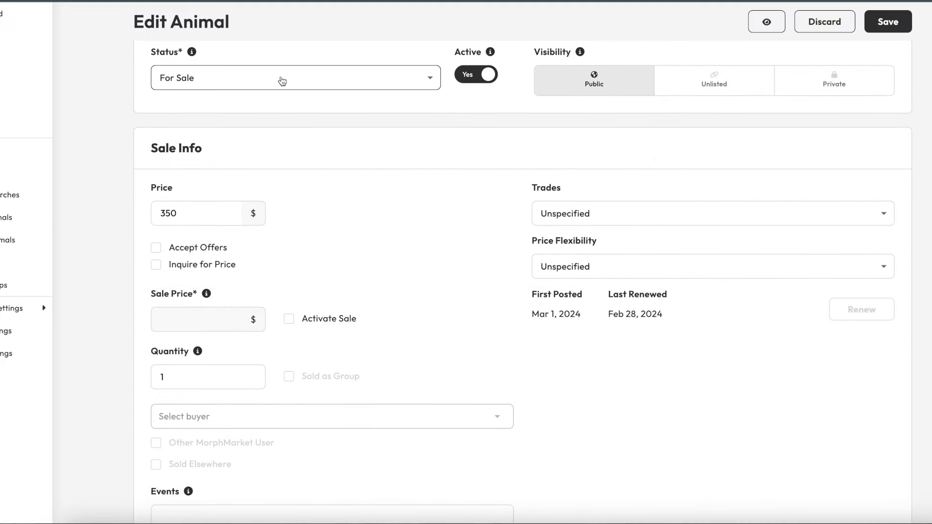
pyautogui.scroll(-2, 337, 262)
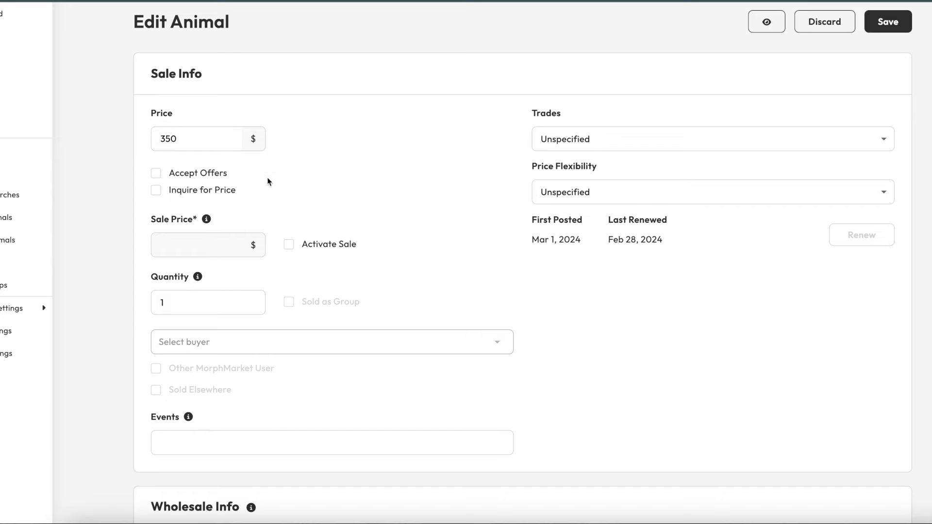
pyautogui.scroll(-6, 352, 202)
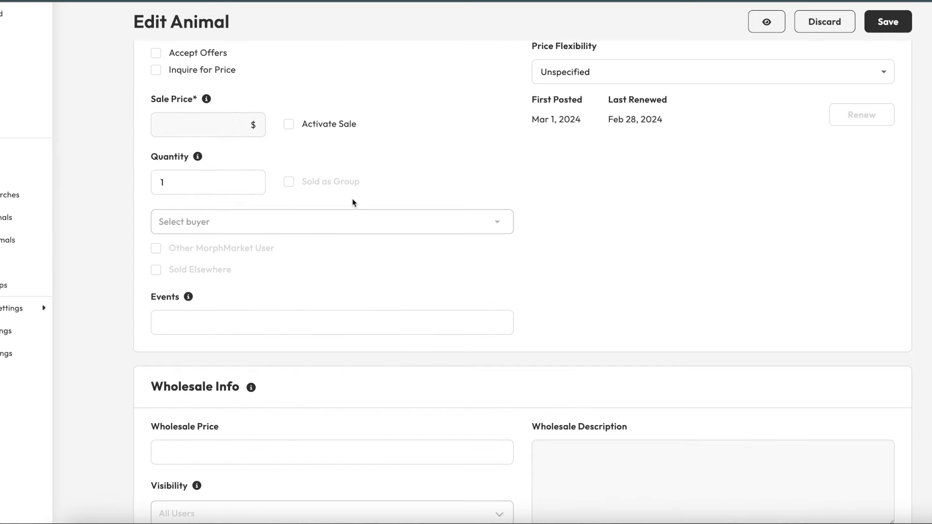
pyautogui.scroll(-1, 353, 199)
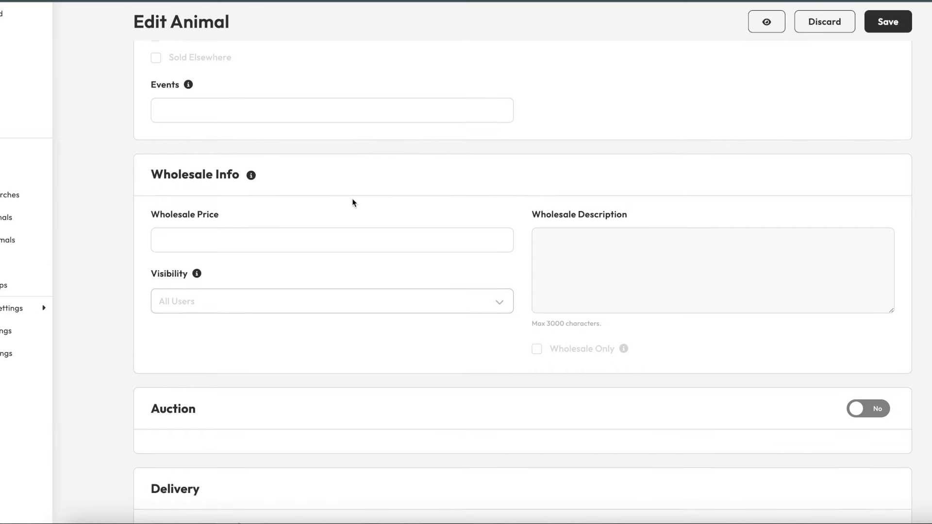
pyautogui.scroll(2, 352, 199)
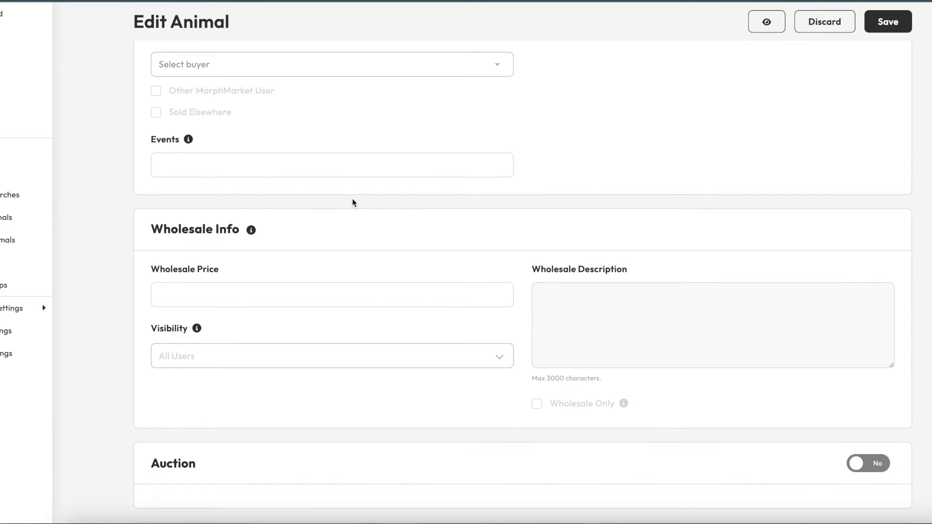
pyautogui.scroll(-4, 353, 203)
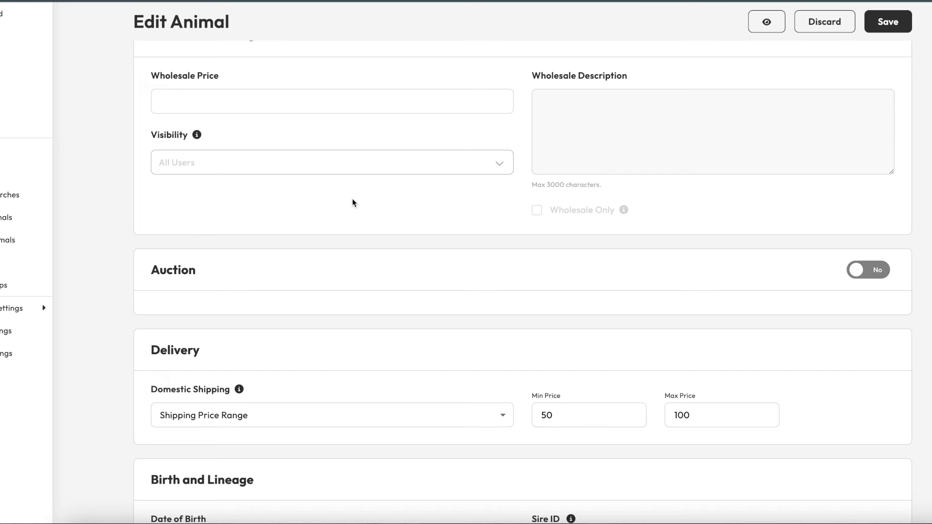
pyautogui.scroll(-2, 353, 200)
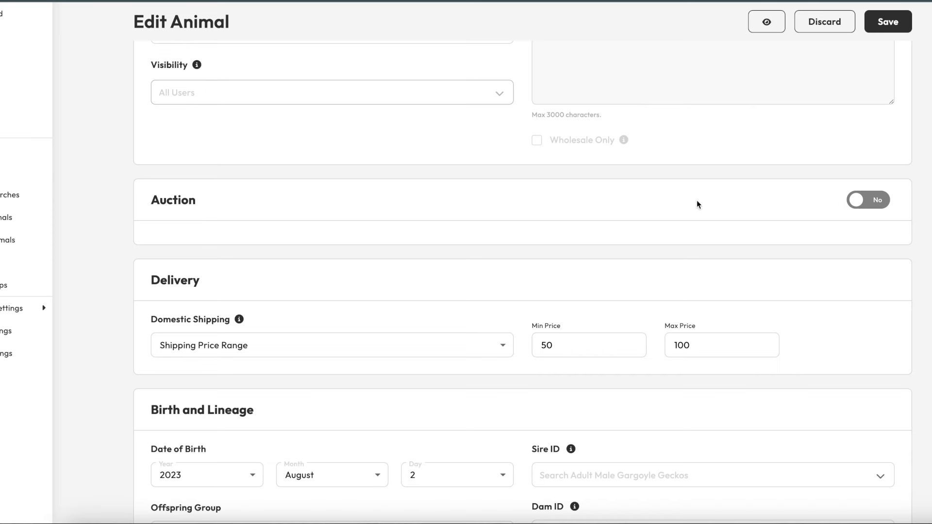
# Step: Switch Auction to Yes, revealing the default No Reserve type and 3-day duration
pyautogui.click(858, 203)
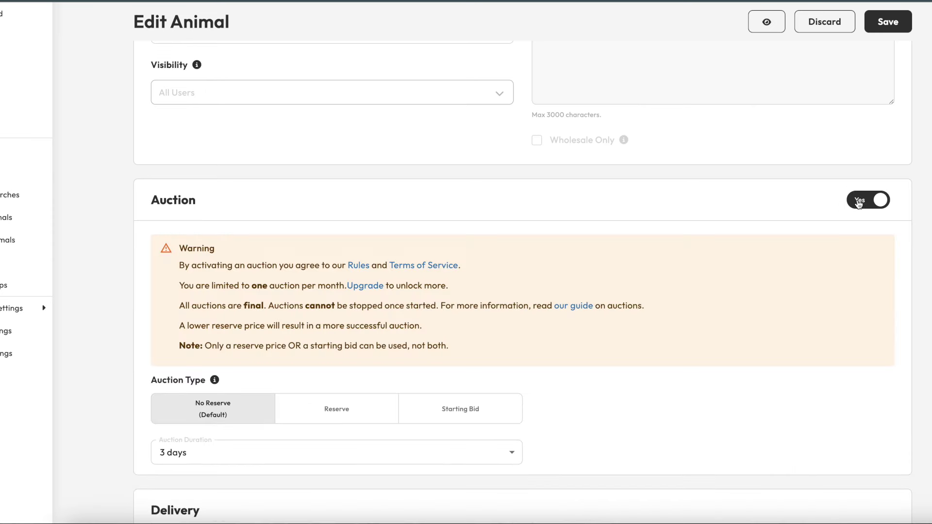
pyautogui.scroll(-2, 483, 247)
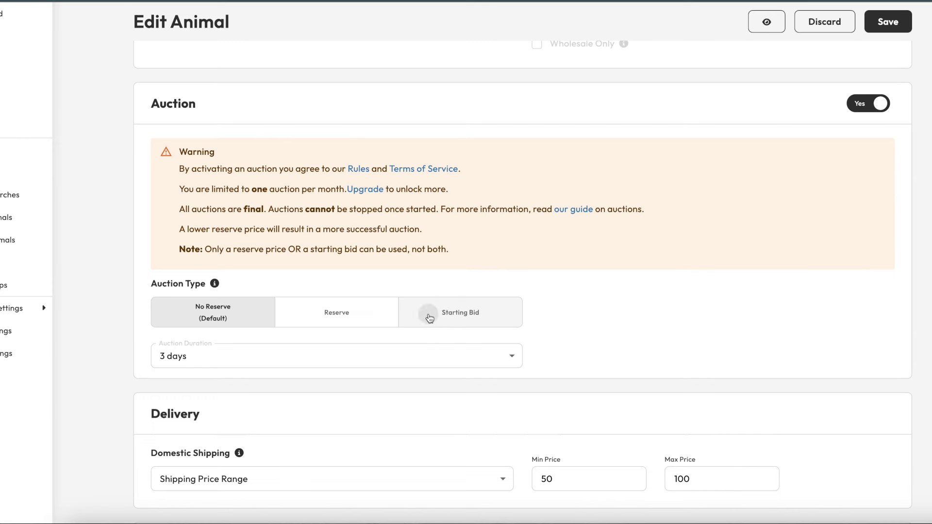
# Step: Choose the Starting Bid auction type and keep the duration at 3 days
pyautogui.click(429, 318)
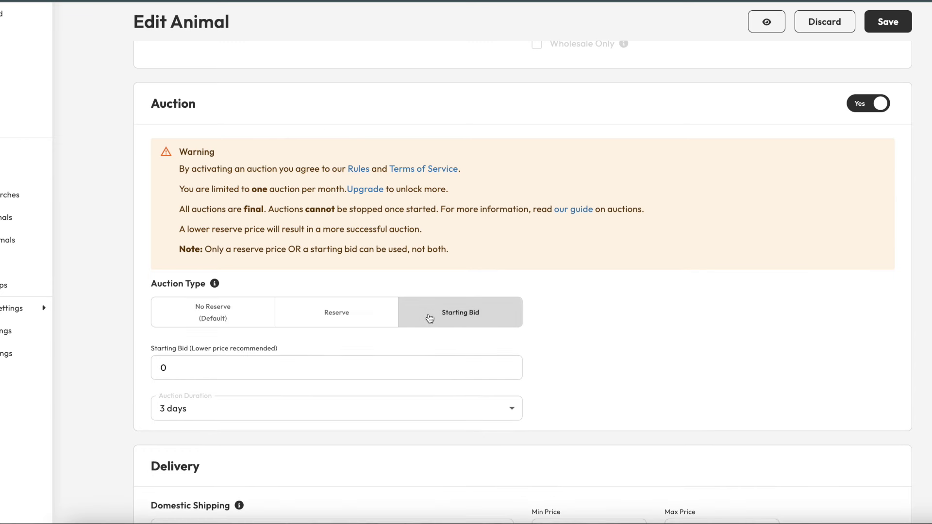
pyautogui.click(241, 413)
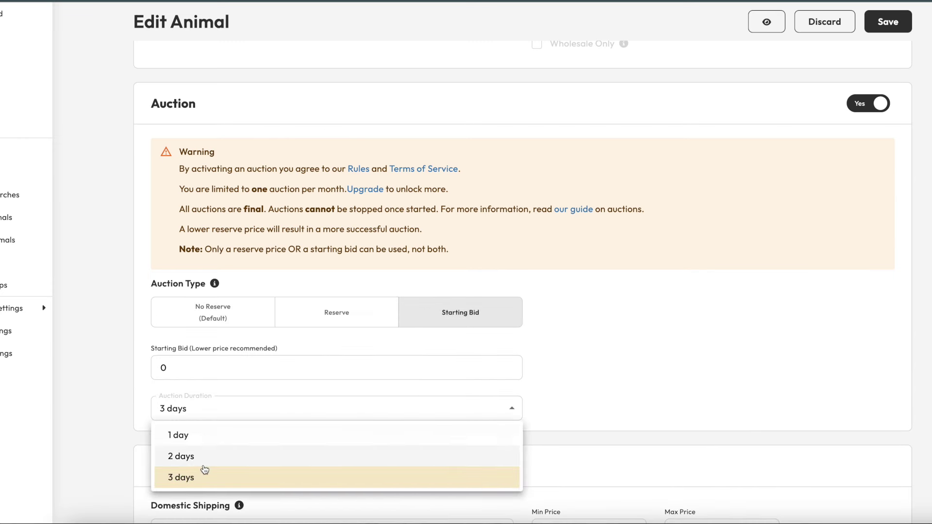
pyautogui.click(590, 399)
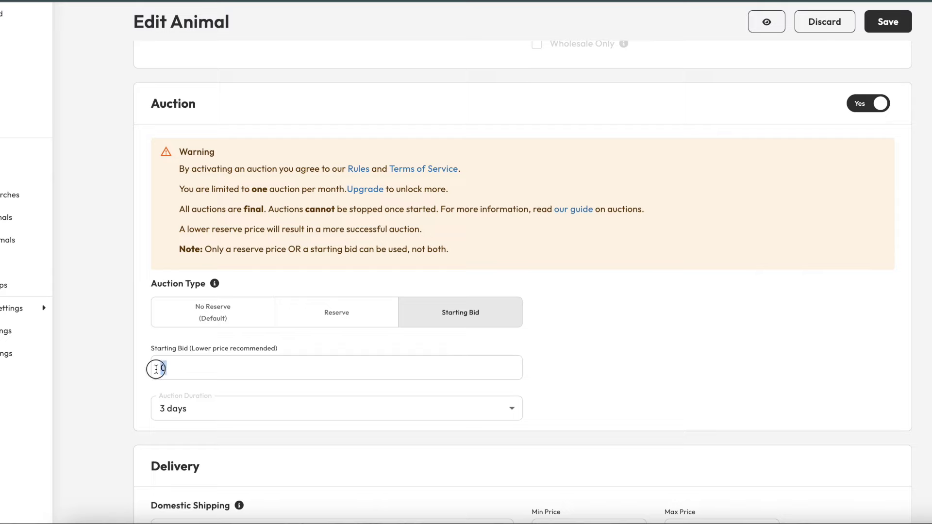
pyautogui.scroll(5, 240, 363)
pyautogui.scroll(6, 240, 362)
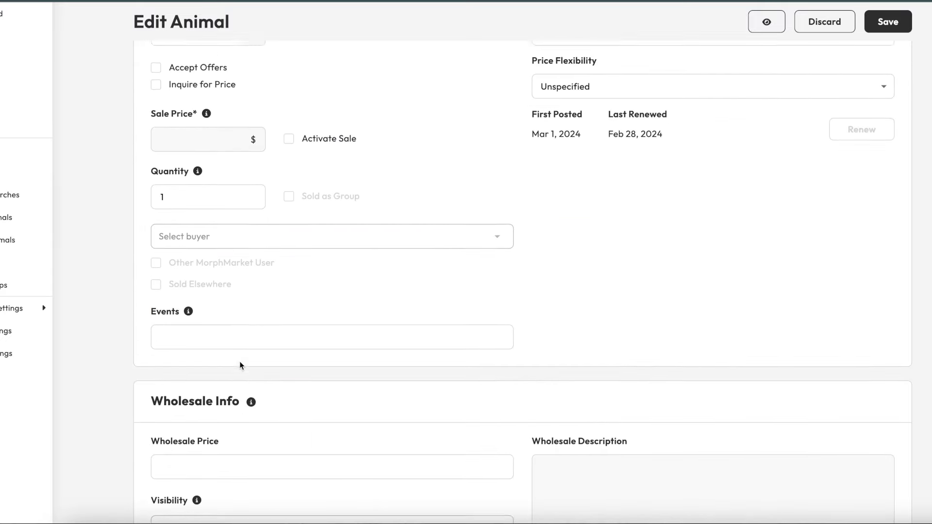
pyautogui.scroll(-10, 240, 362)
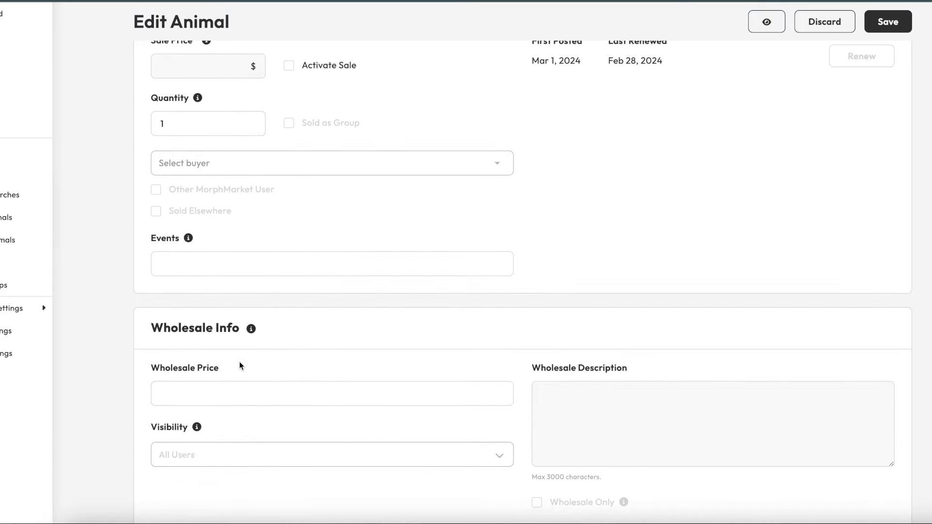
pyautogui.scroll(-2, 233, 373)
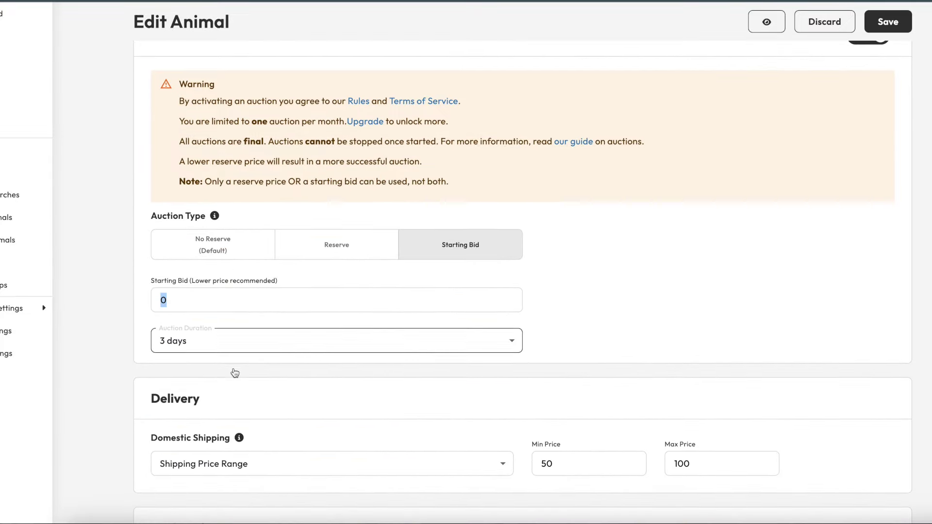
pyautogui.scroll(1, 240, 374)
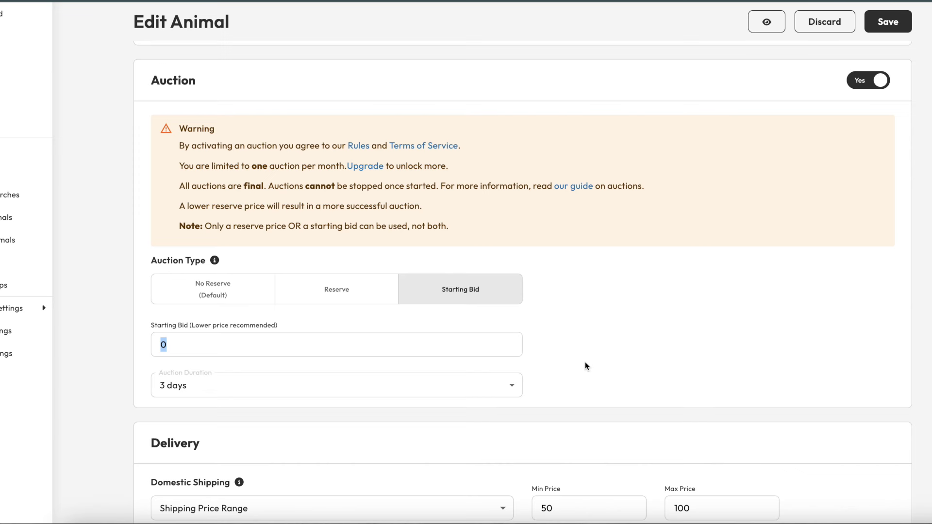
# Step: Enter 200 as the auction's starting bid
pyautogui.write('200')
pyautogui.scroll(3, 615, 363)
# Step: Scroll back up to the General Information section of the Edit Animal form
pyautogui.scroll(10, 615, 365)
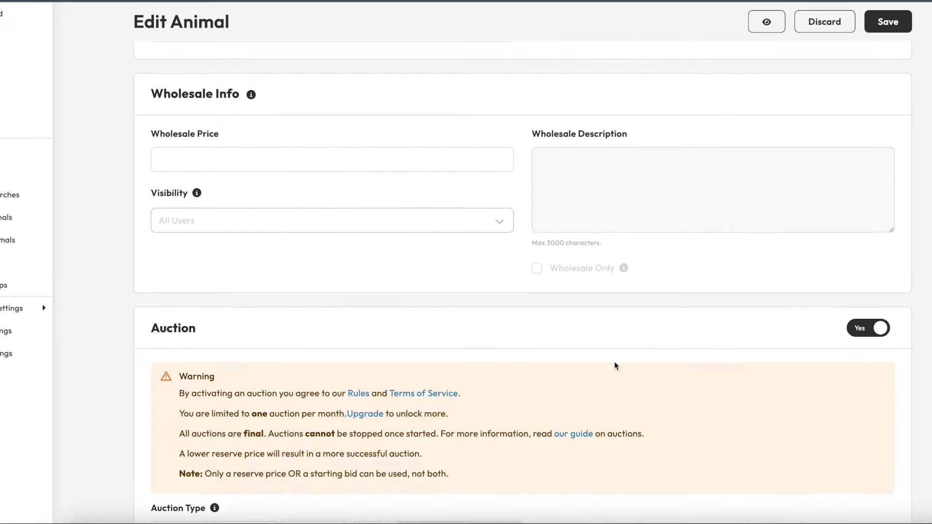